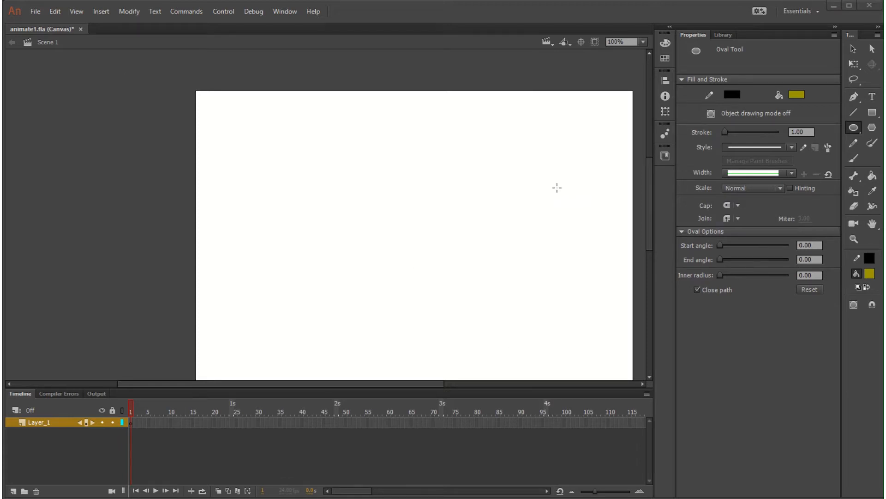
Create a new movie clip symbol named "ball 1" in the library root
click(644, 43)
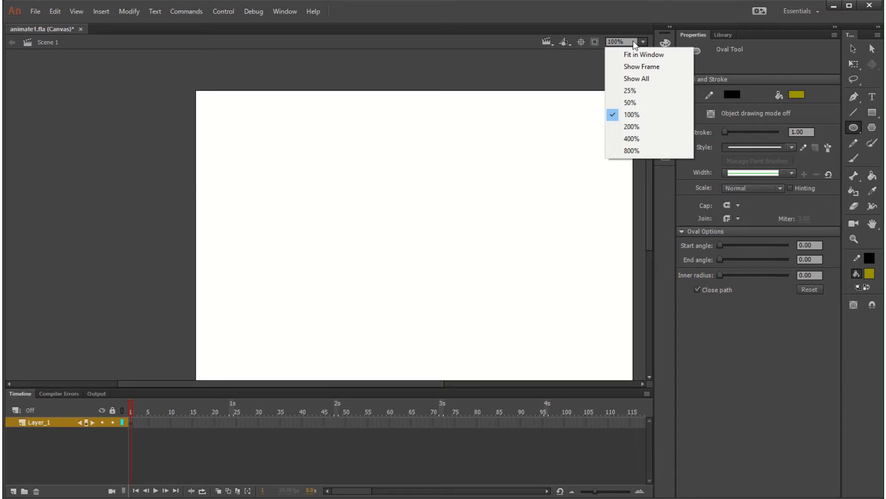
click(650, 55)
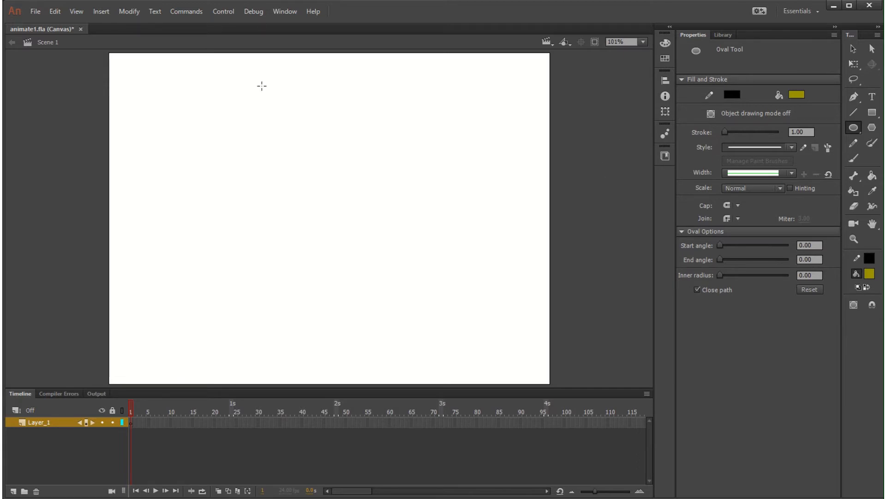
click(110, 13)
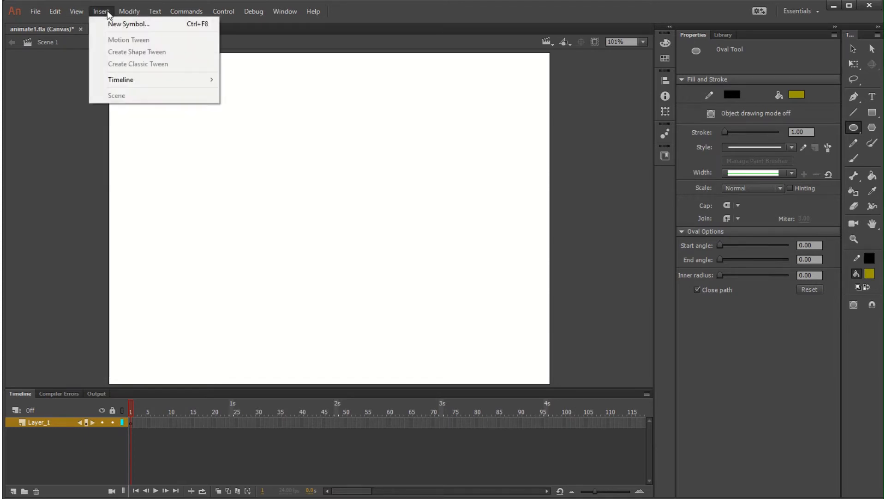
click(120, 24)
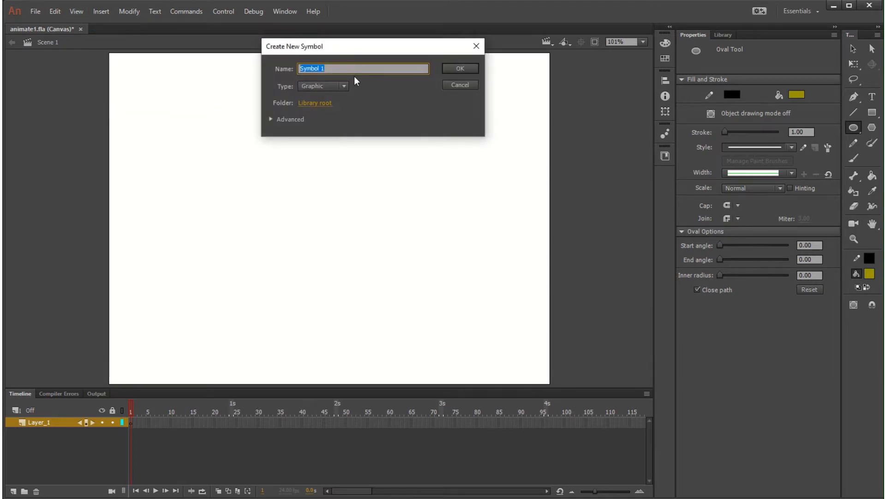
text(bna)
key(BackSpace)
key(BackSpace)
key(BackSpace)
text(all 1)
click(344, 87)
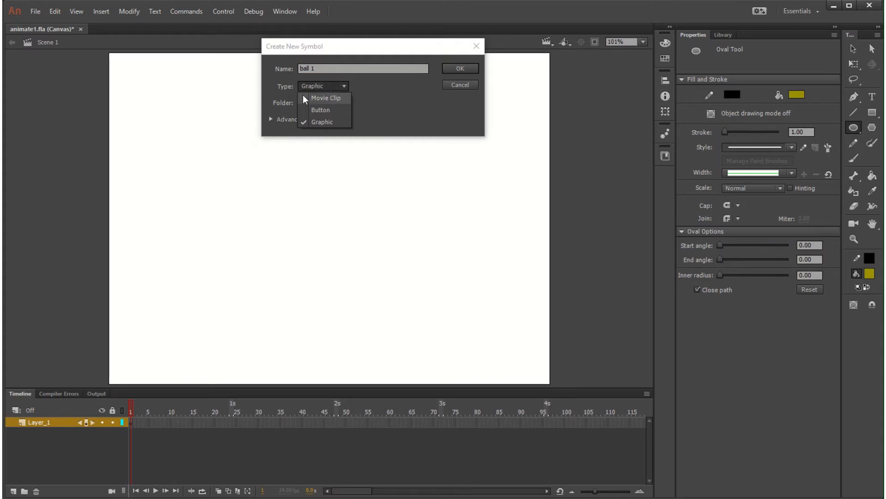
click(331, 96)
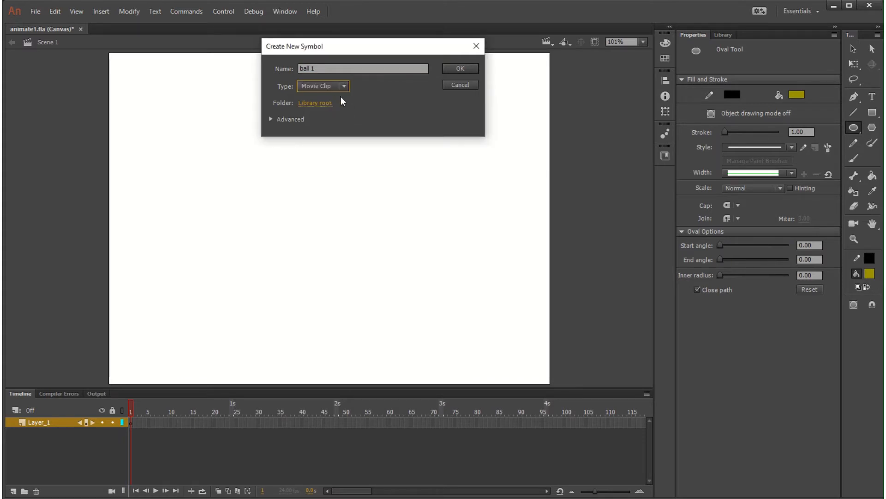
click(459, 68)
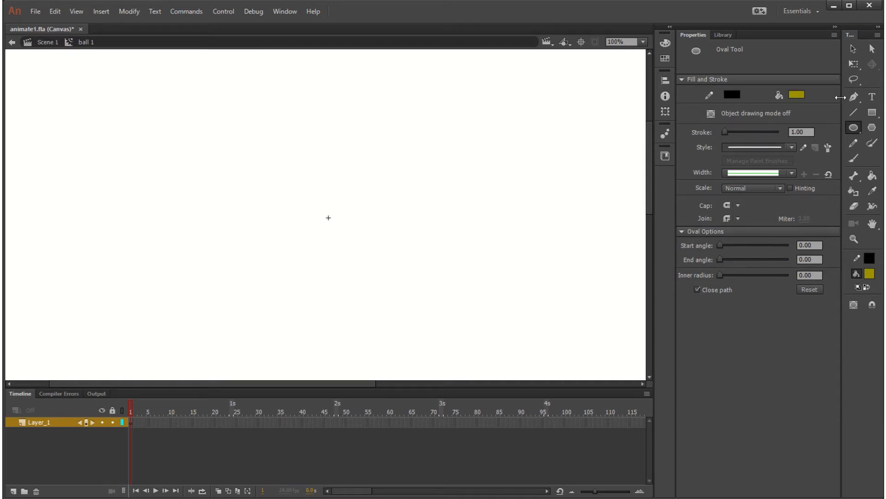
Draw a large, nearly round oval with a red fill and black stroke around the symbol's registration point
click(855, 126)
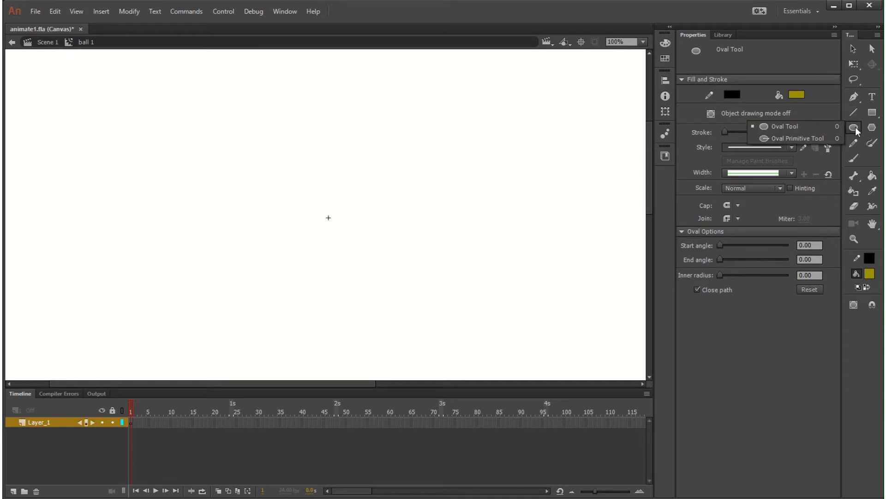
click(782, 125)
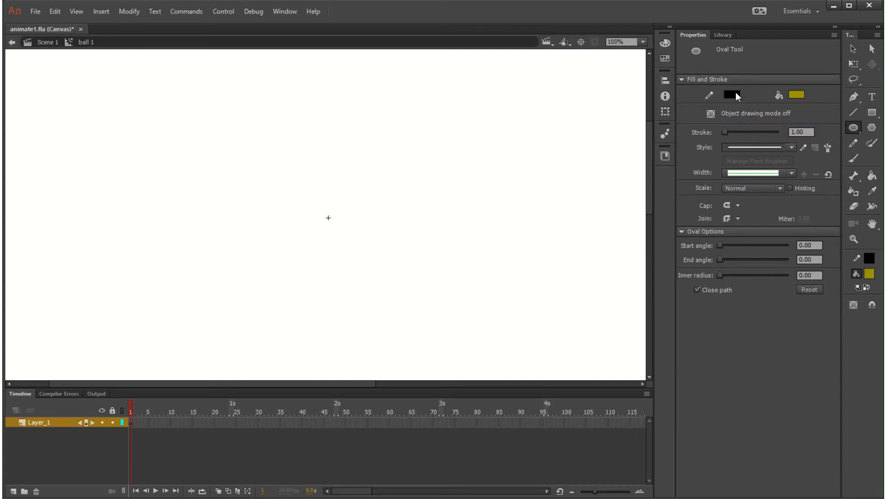
click(797, 94)
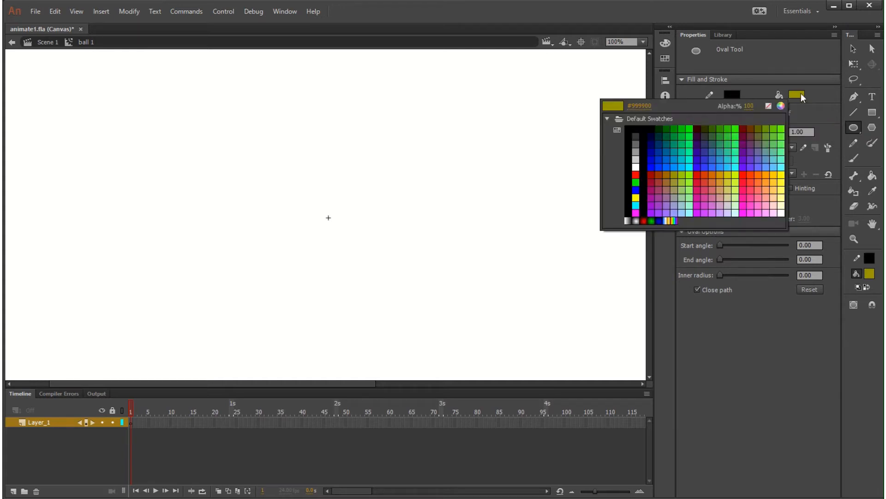
click(636, 174)
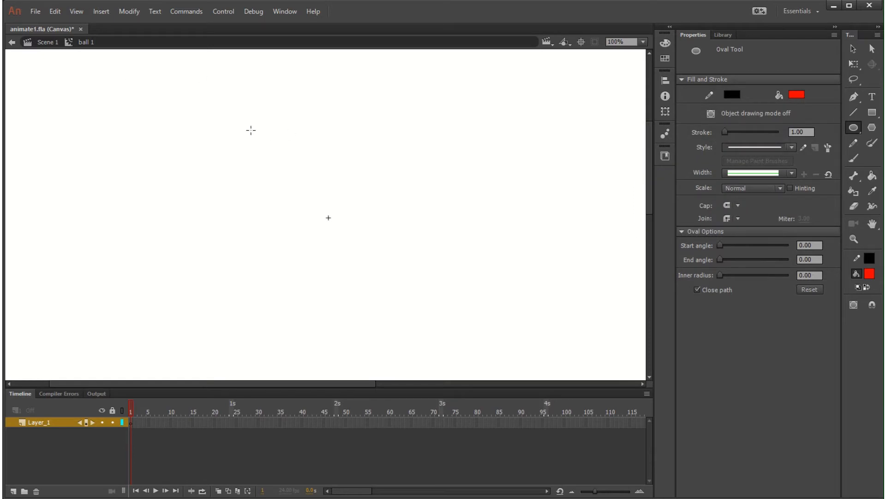
mouse_move(247, 138)
mouse_down()
mouse_move(370, 304)
mouse_move(430, 331)
mouse_up()
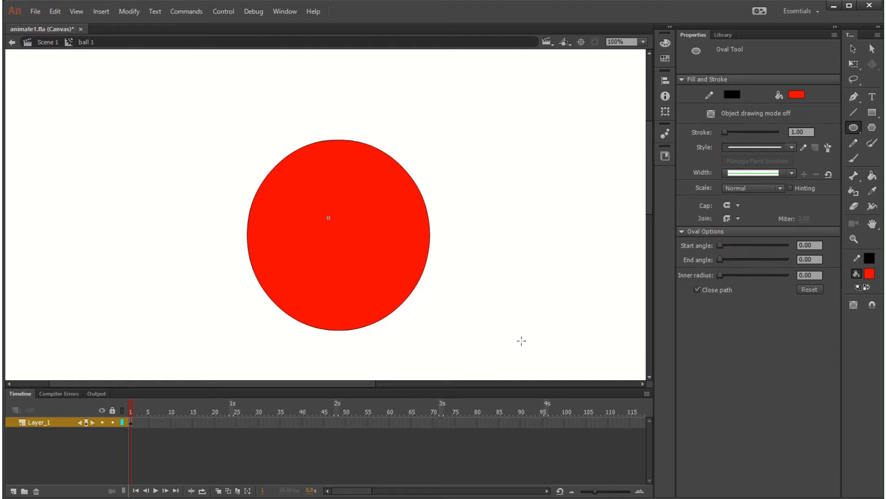
Return to Scene 1 from the symbol and rename the scene's only layer to "ball 1"
click(723, 35)
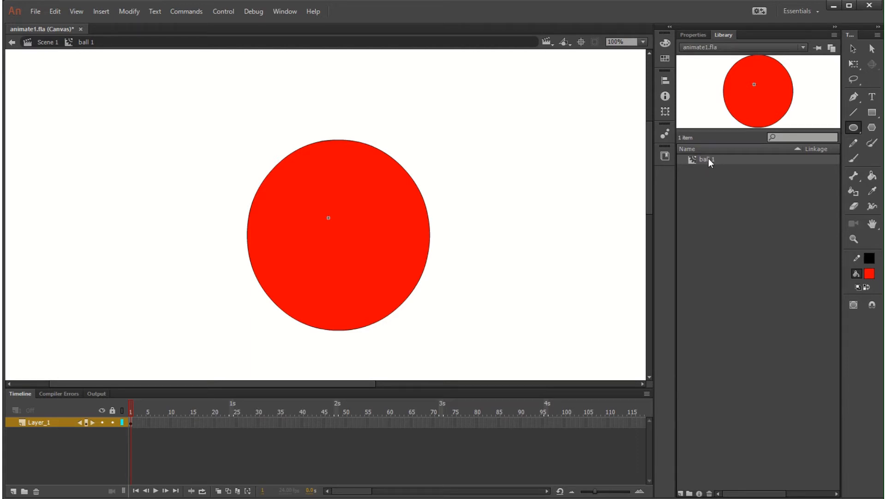
click(40, 44)
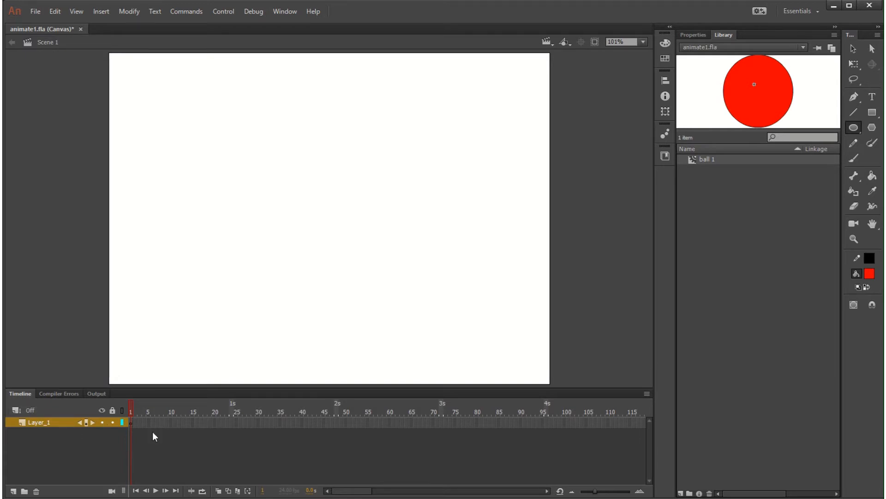
double_click(39, 423)
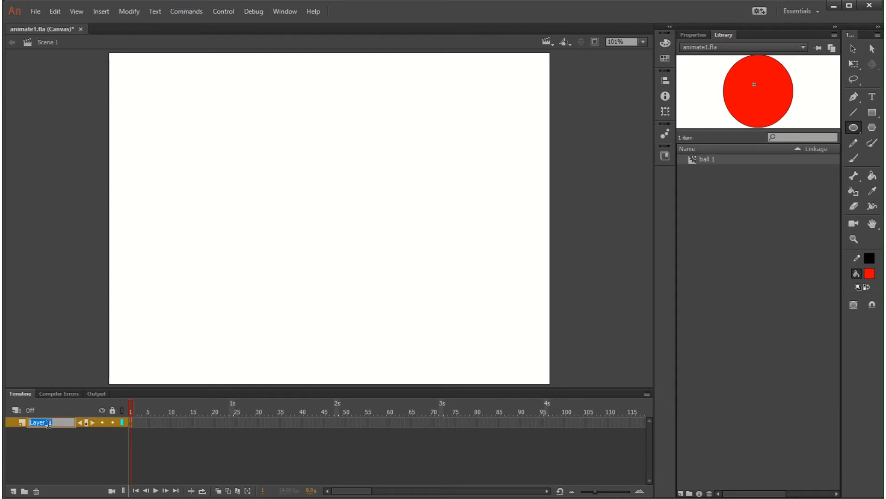
text(ball 1)
Place an instance of the ball 1 symbol in frame 1 and shrink it into a small ball in the stage's lower-left corner
click(131, 422)
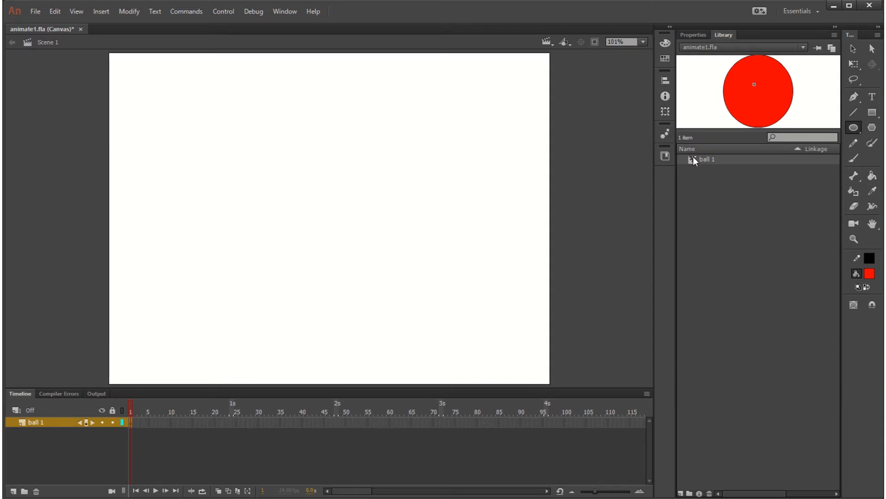
drag(693, 157, 333, 226)
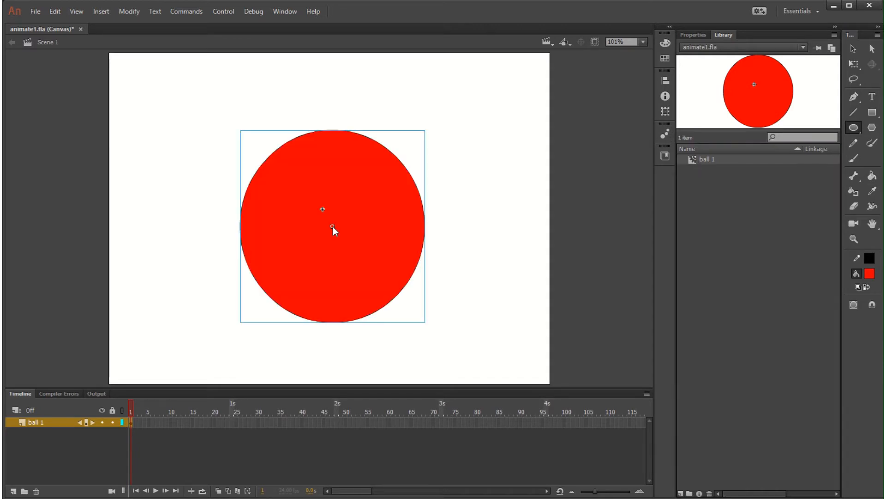
click(853, 49)
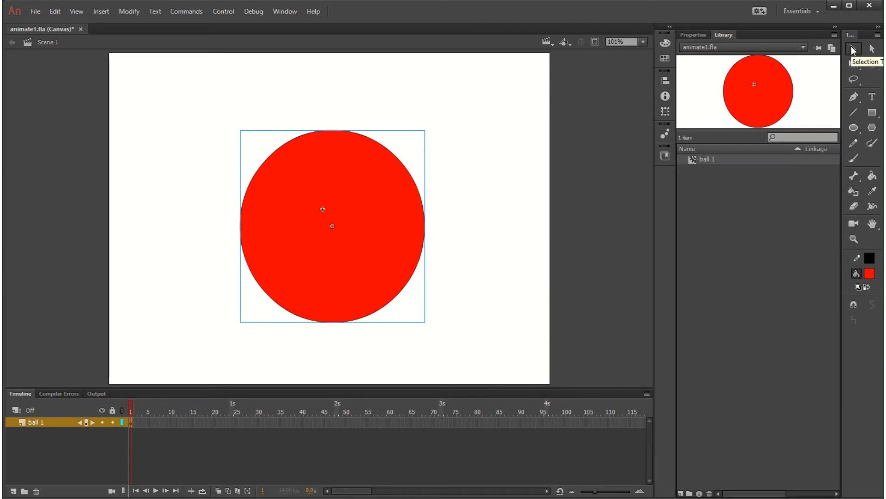
drag(341, 264, 222, 303)
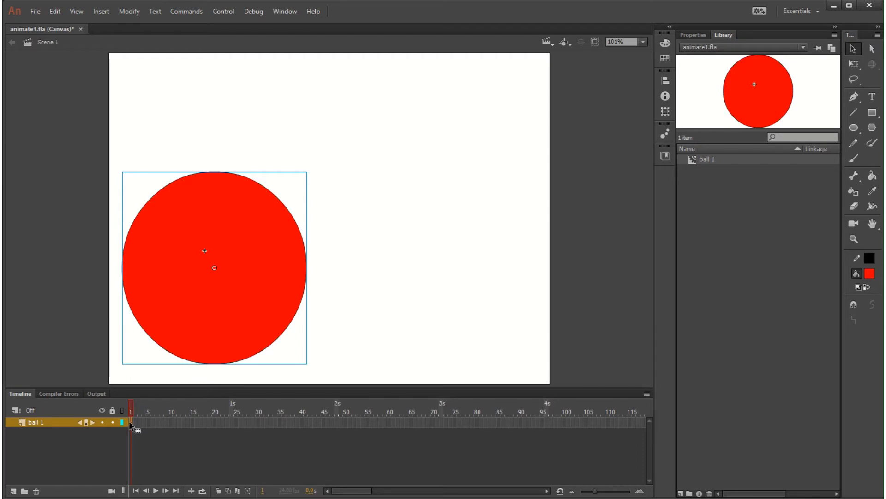
click(852, 63)
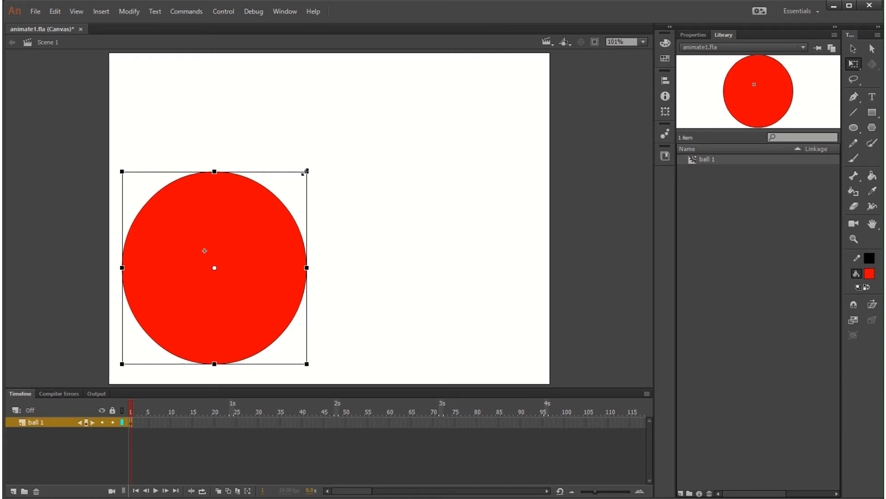
drag(306, 172, 147, 349)
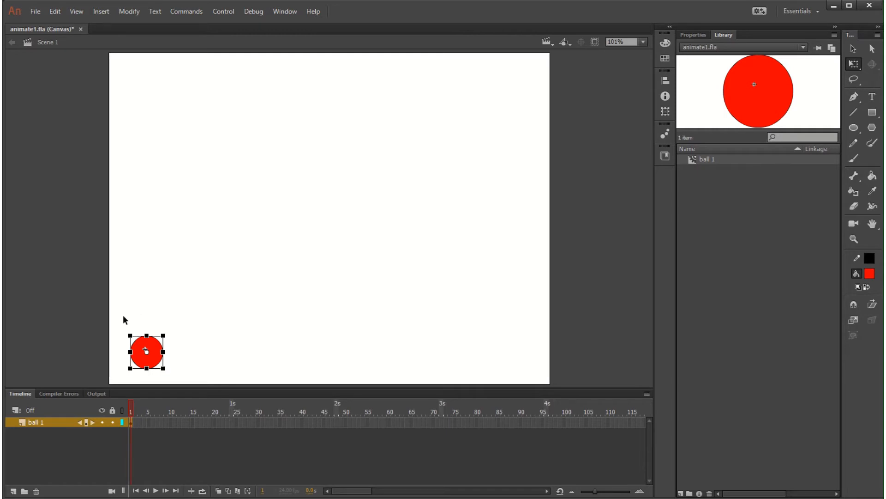
Insert keyframes at frames 25 and 50 of the ball 1 layer
click(236, 422)
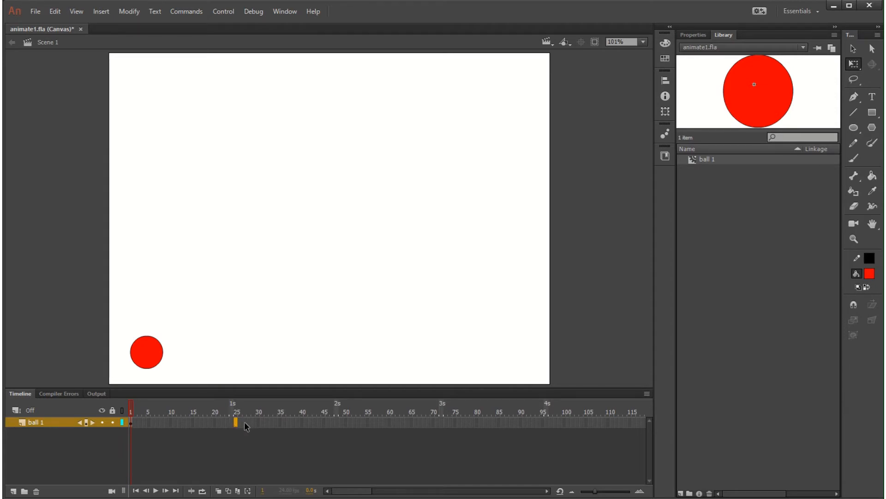
click(103, 12)
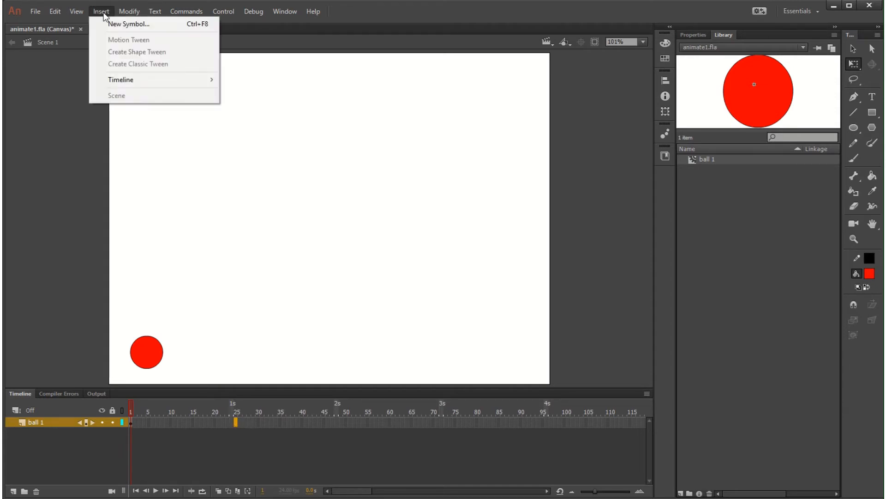
mouse_move(129, 83)
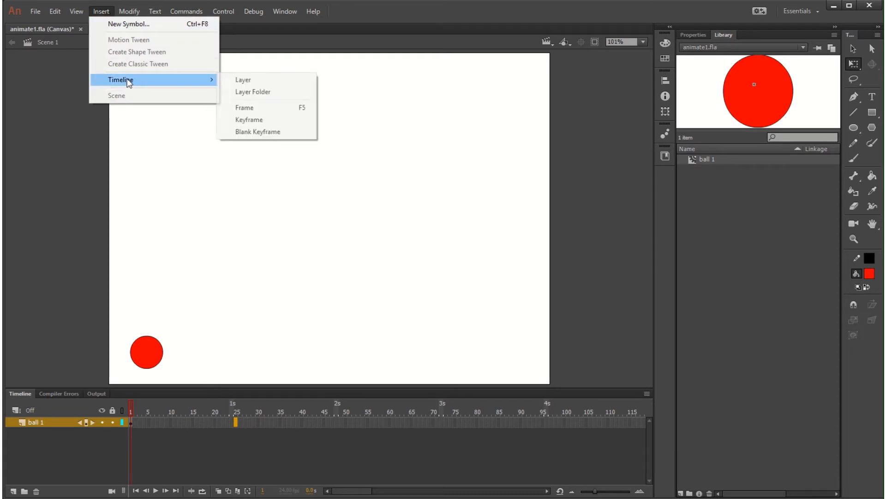
click(259, 120)
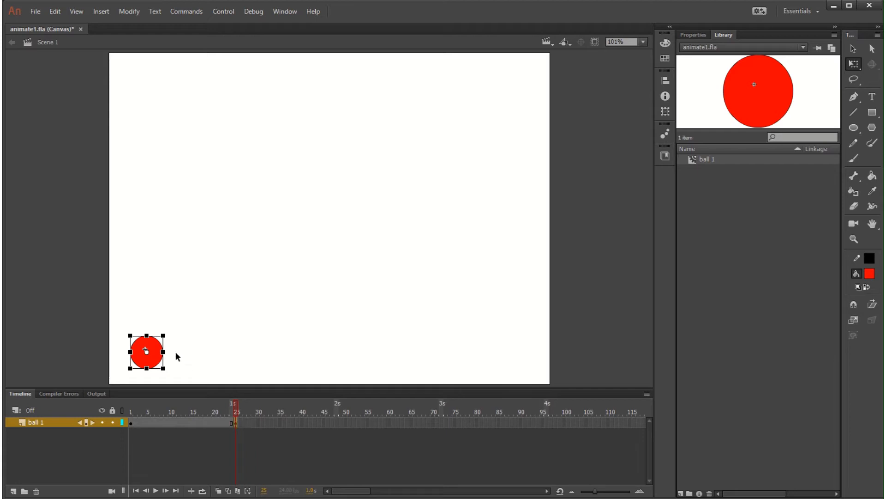
click(348, 422)
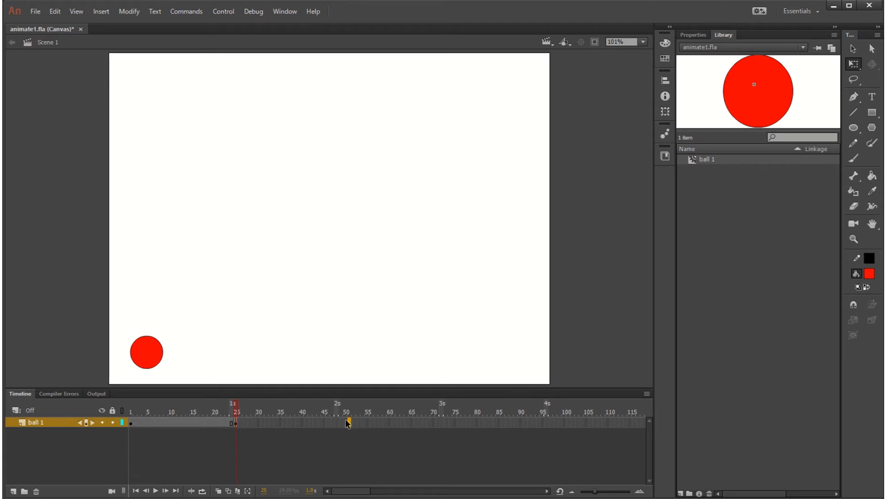
click(345, 422)
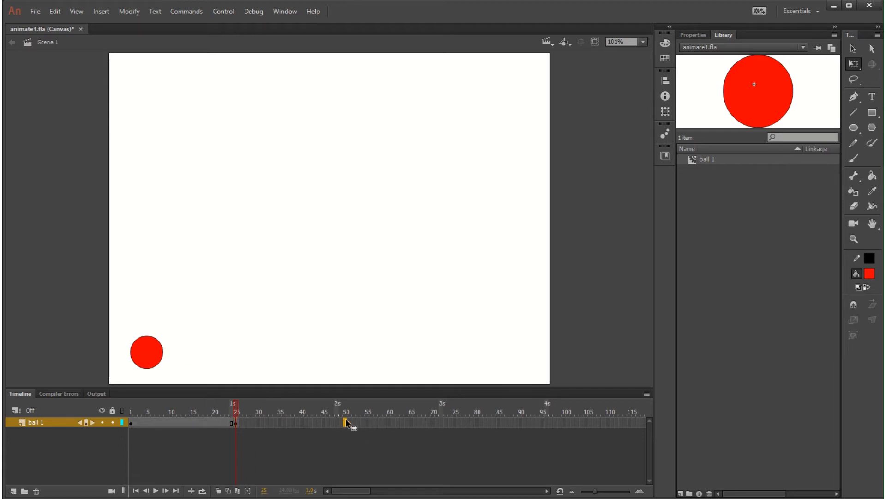
click(99, 12)
mouse_move(113, 80)
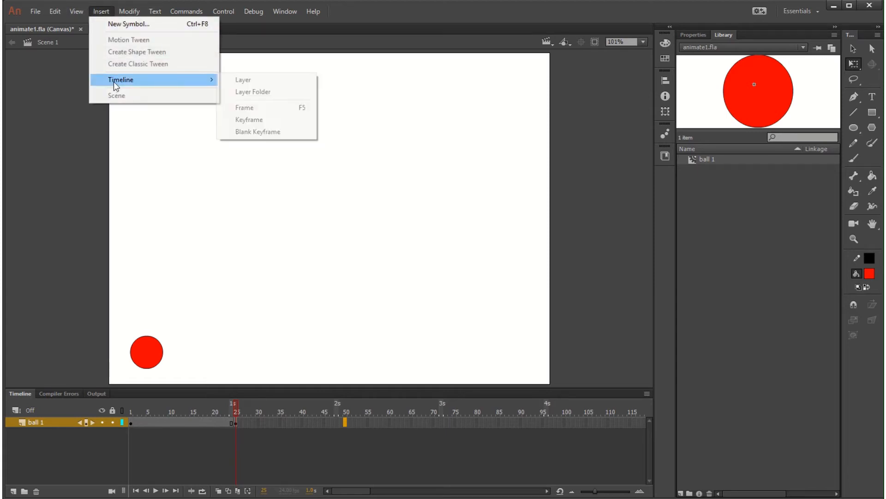
click(252, 121)
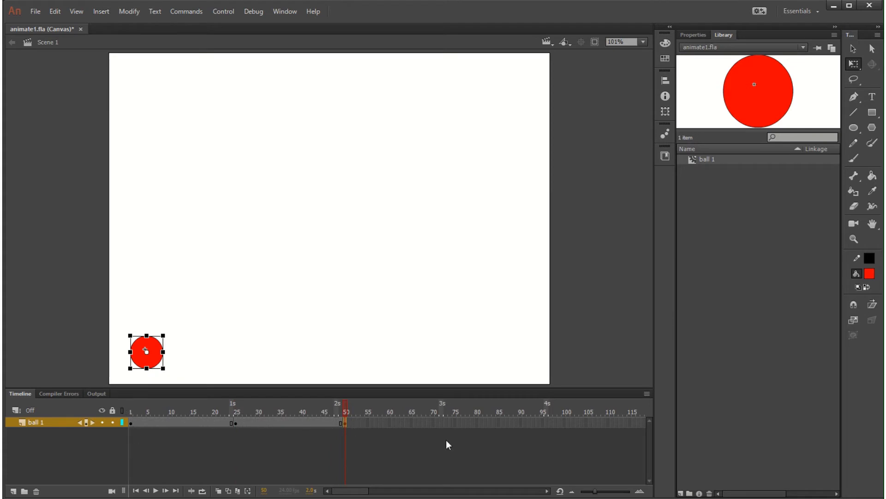
Insert keyframes at frames 75 and 100 of the ball 1 layer
click(459, 423)
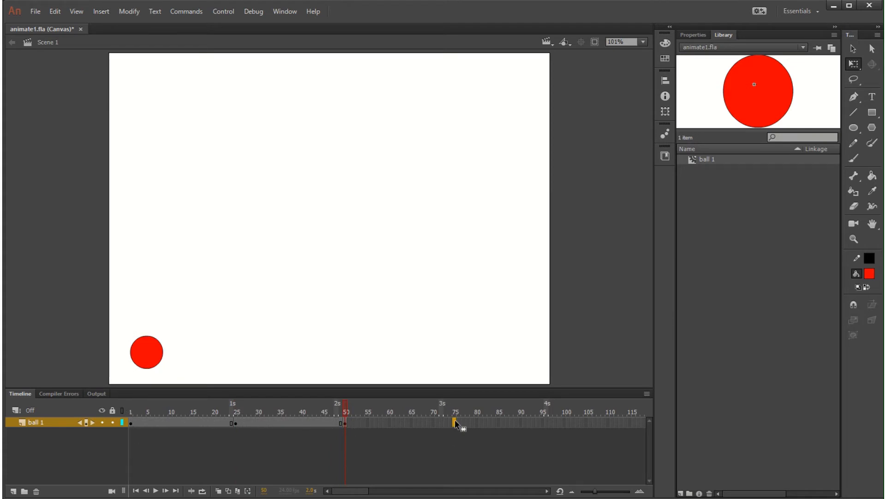
click(101, 11)
mouse_move(121, 80)
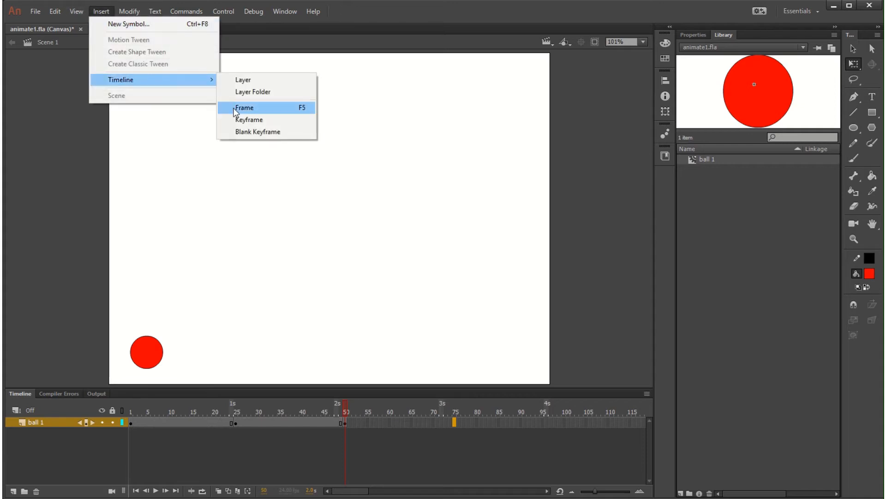
click(248, 121)
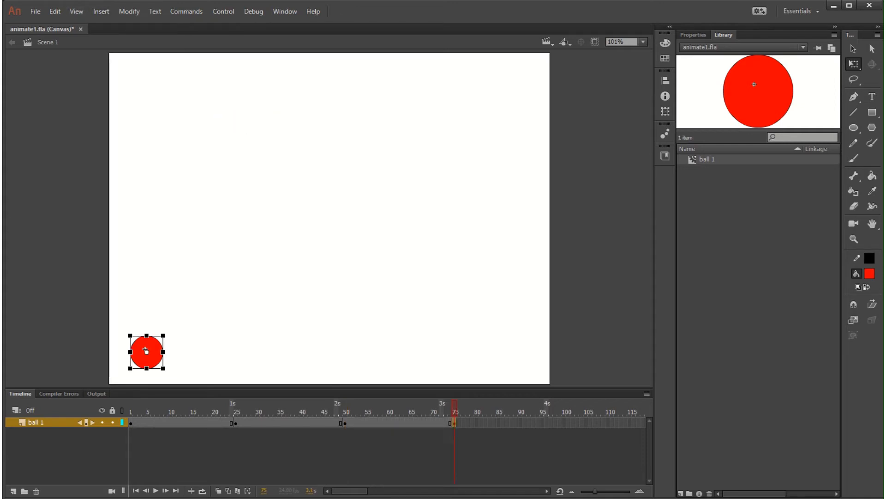
click(565, 421)
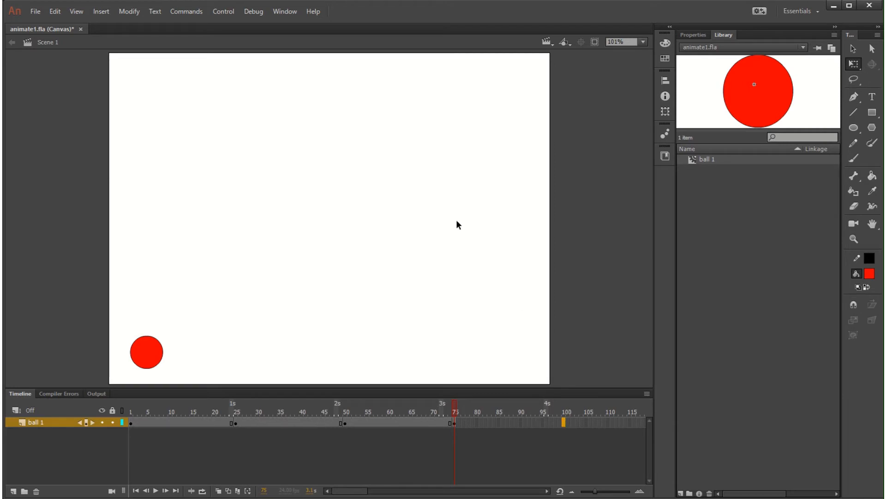
click(100, 12)
mouse_move(138, 80)
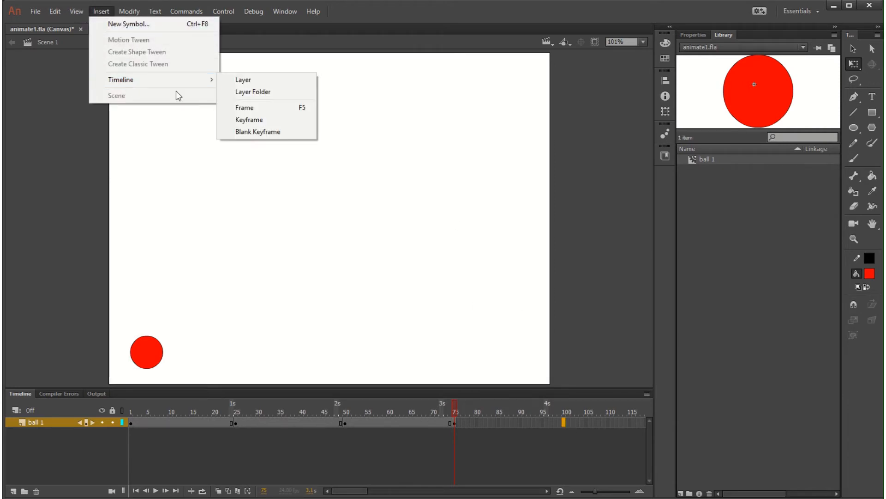
click(250, 120)
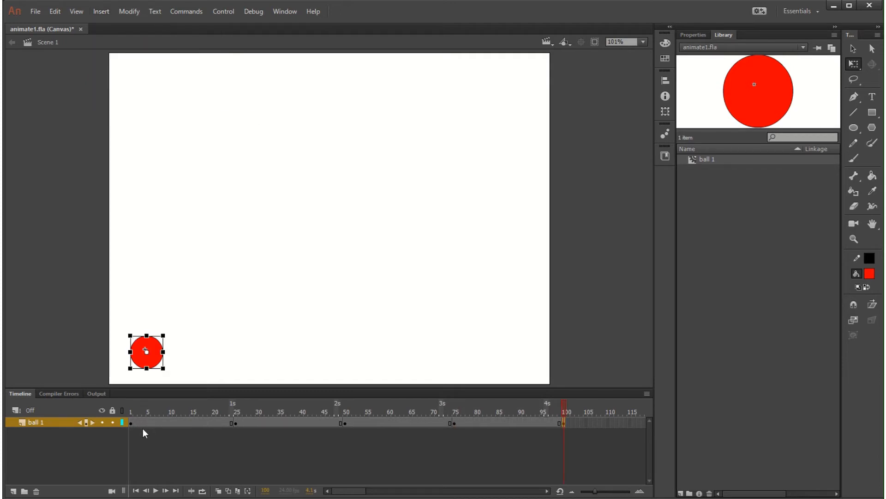
Create a classic tween across frames 1 to 100 of the ball 1 layer
click(563, 406)
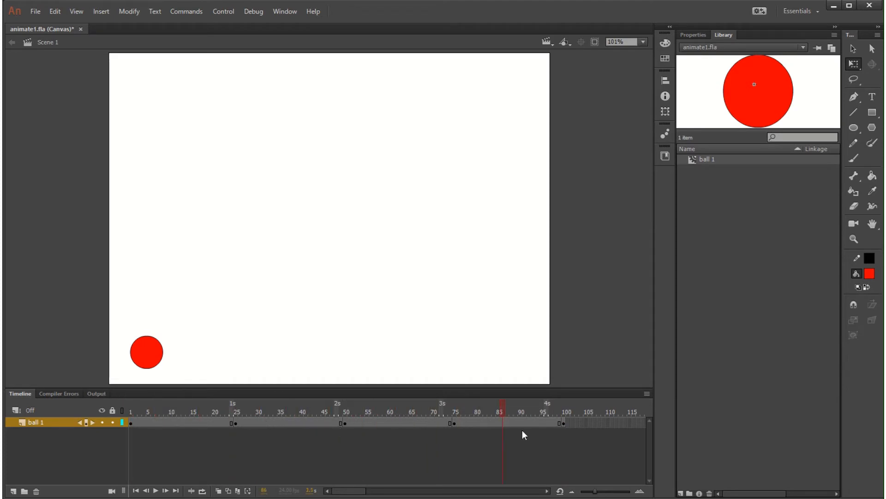
drag(522, 409, 87, 397)
drag(131, 421, 547, 422)
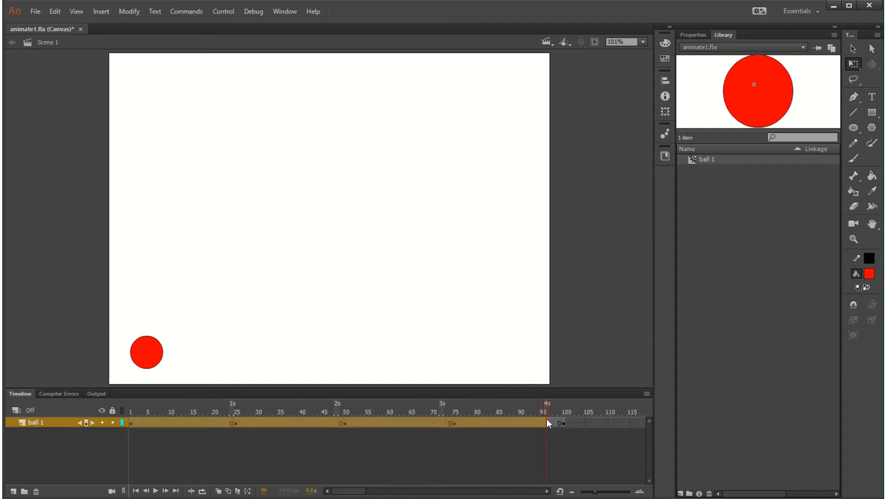
key(F6)
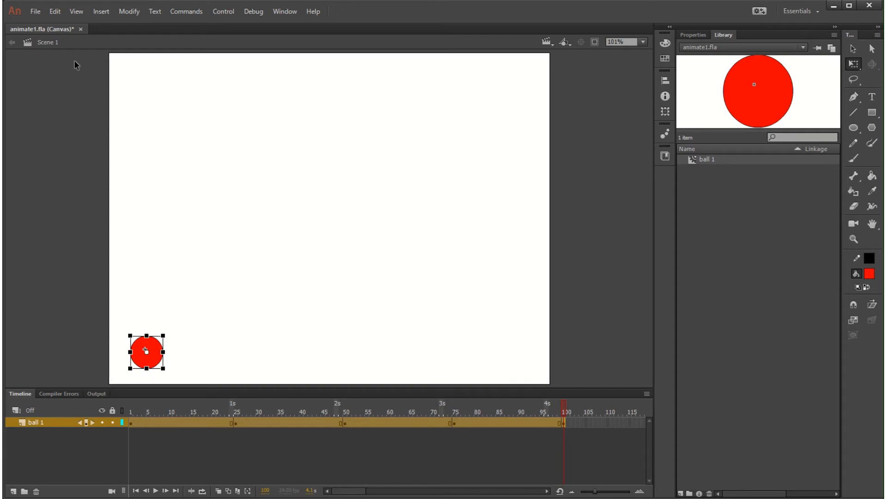
click(101, 12)
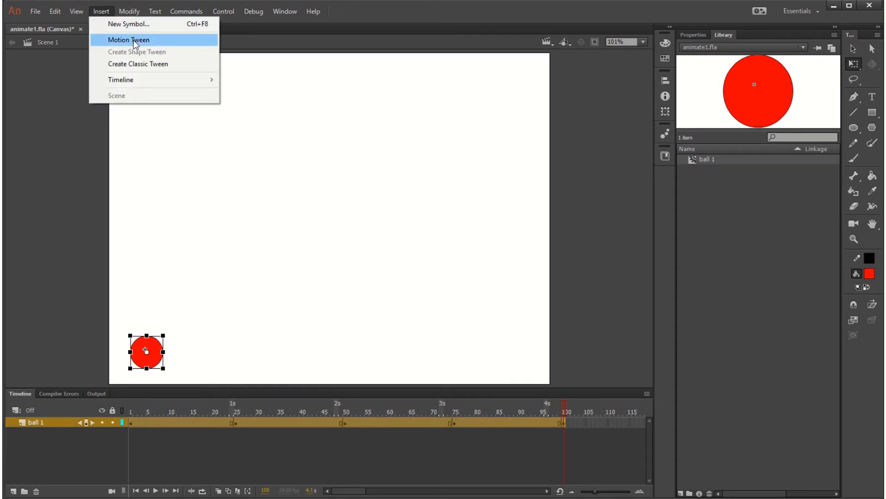
click(149, 65)
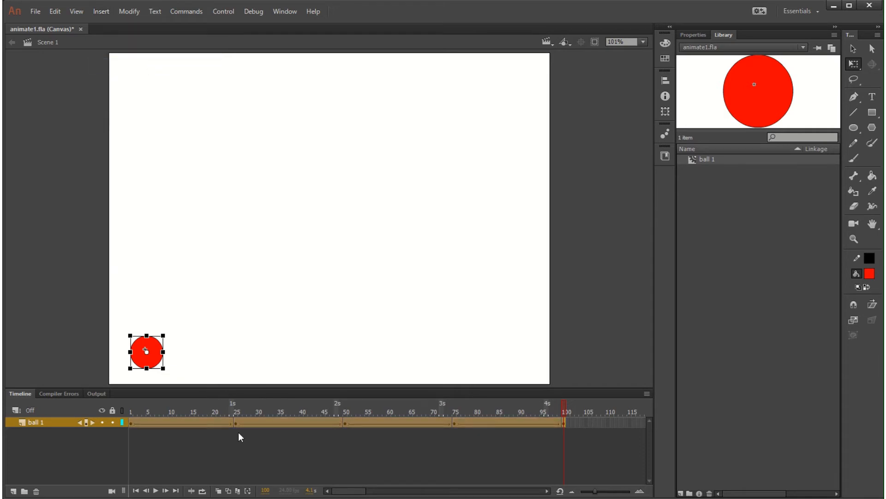
At frame 25 of the ball 1 layer, move the ball to the stage's upper-left area and enlarge it to about twice its size
click(131, 422)
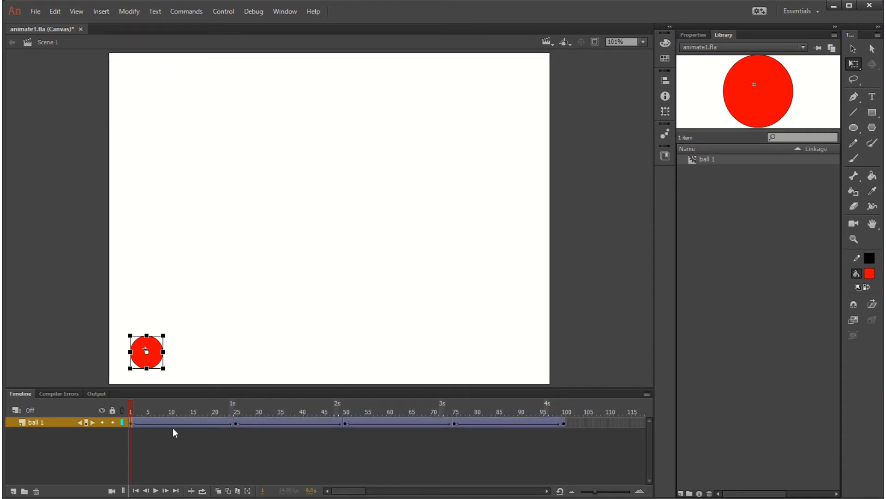
click(236, 423)
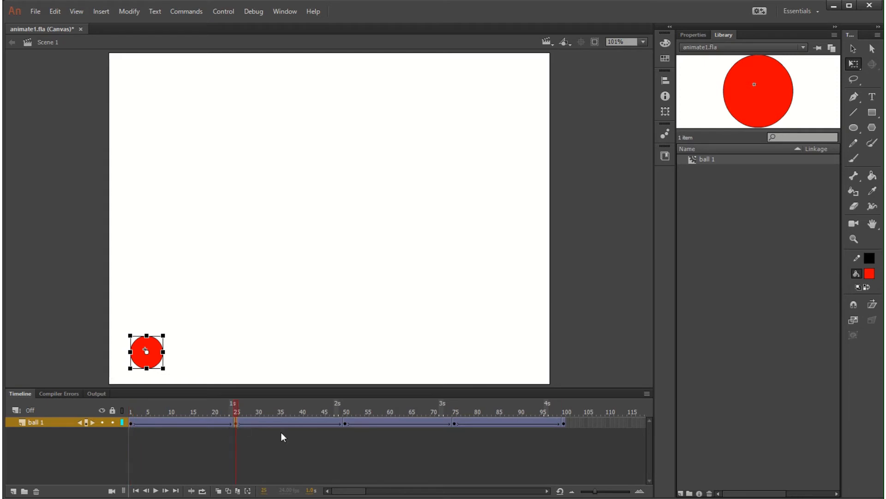
click(345, 422)
click(454, 422)
click(236, 423)
drag(154, 361, 285, 202)
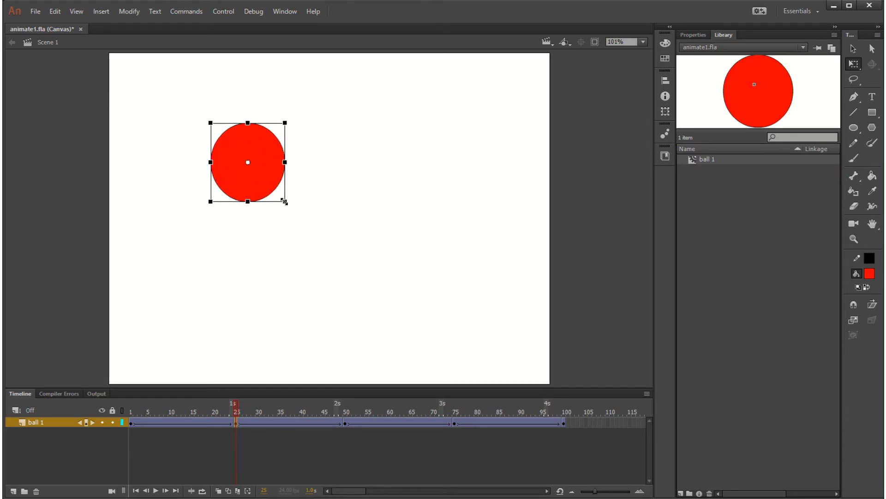
At frame 50, move the ball to the bottom centre of the stage and shrink it slightly
click(346, 422)
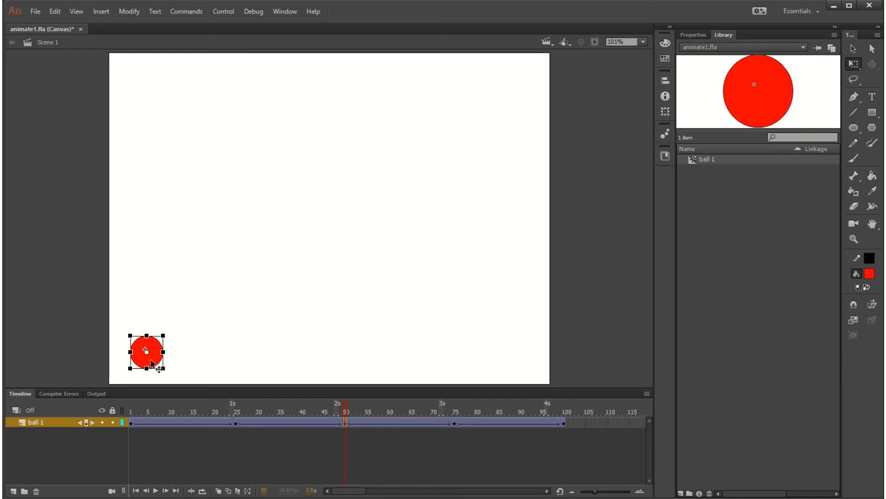
drag(149, 360, 352, 369)
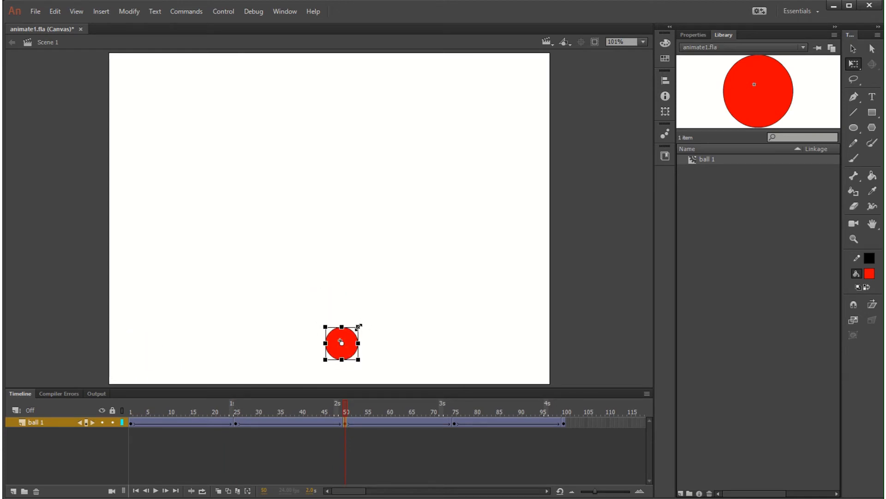
drag(357, 326, 351, 335)
Stretch the ball into a wide ellipse right of centre at frame 75, and move it to the stage's upper-right corner at frame 100
click(454, 423)
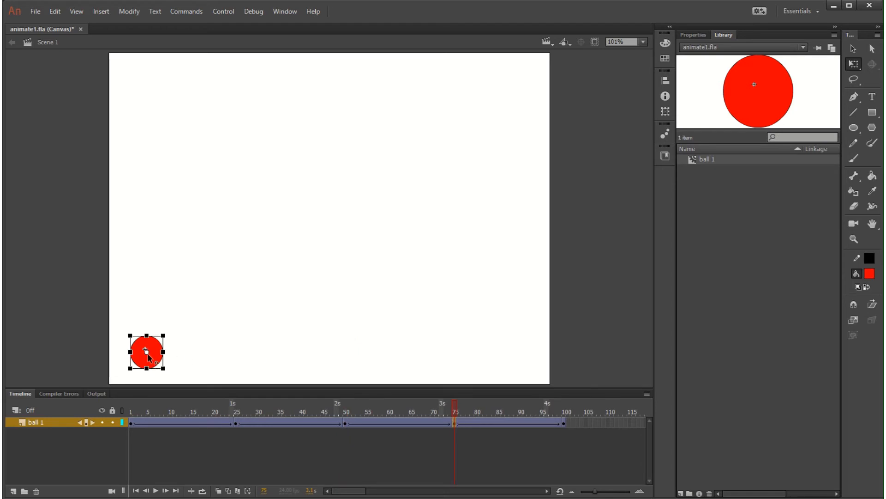
drag(149, 358, 365, 214)
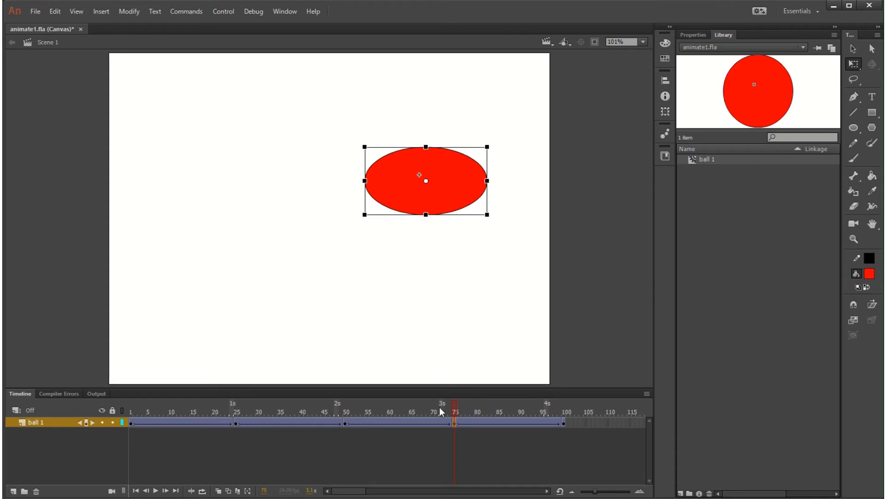
click(564, 422)
drag(152, 358, 531, 86)
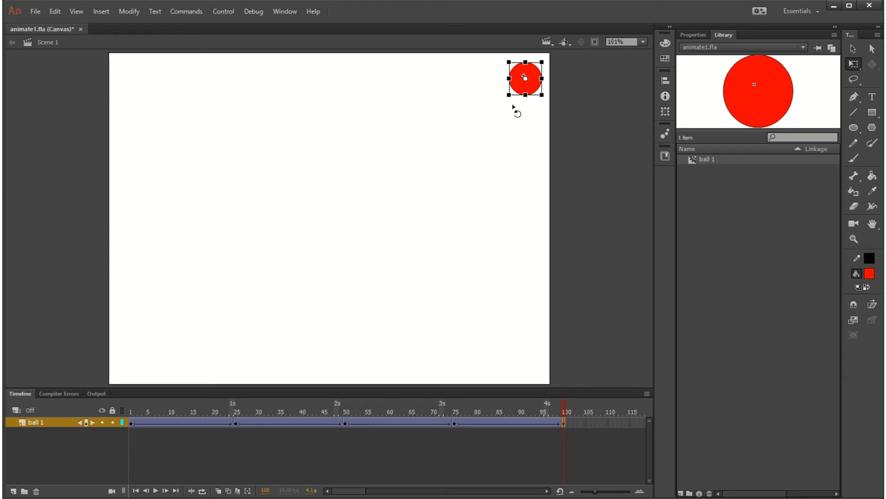
Check the ball's pose at frames 1, 25, 50, 75 and 100, and scrub the playhead back to frame 1
click(130, 423)
click(235, 423)
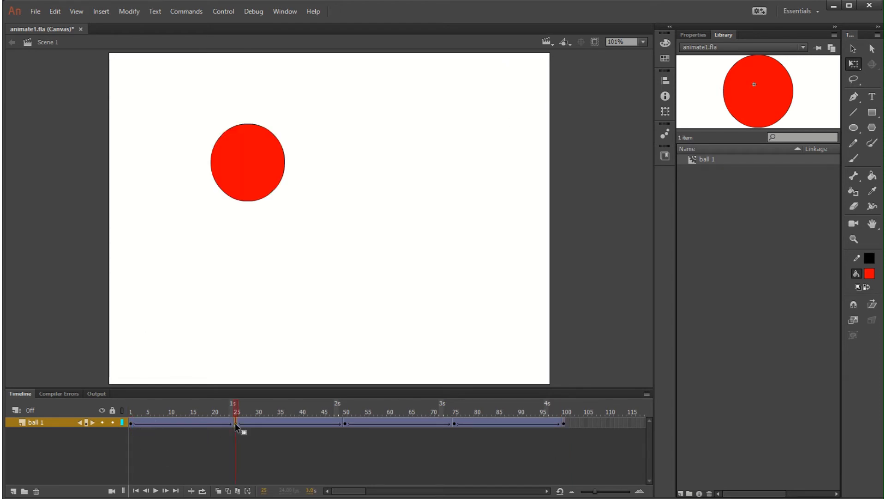
click(347, 424)
click(453, 422)
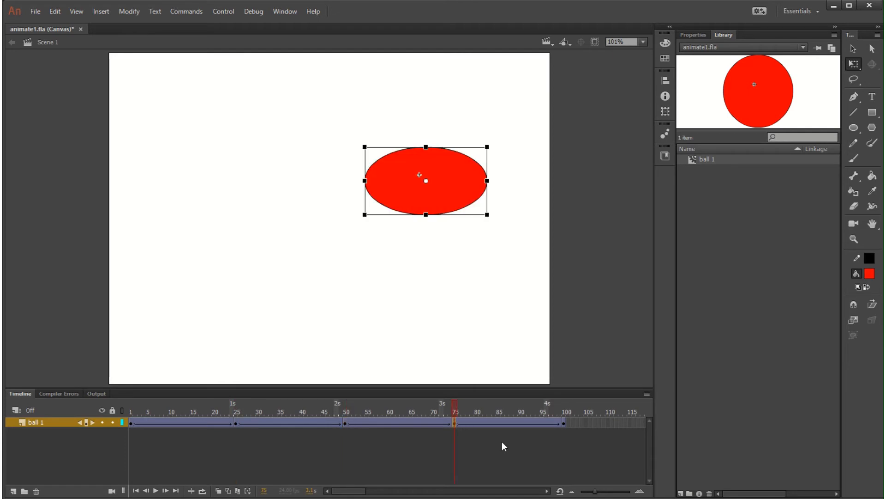
click(563, 423)
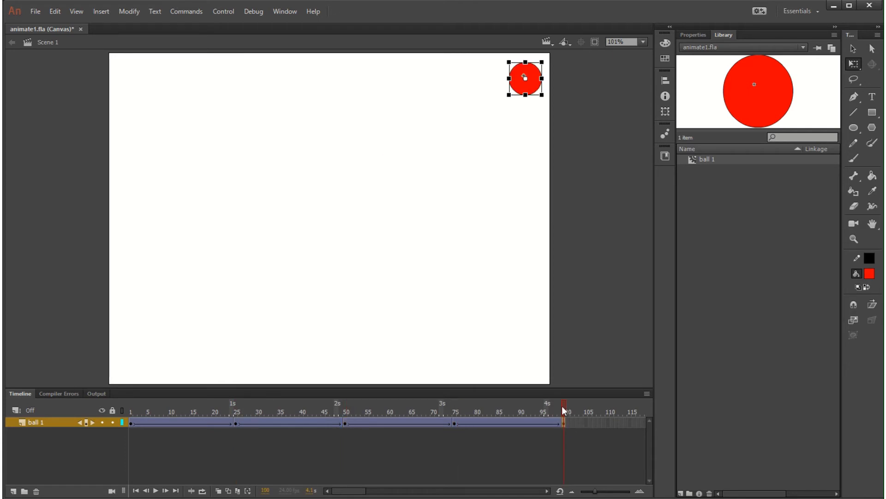
drag(562, 406, 118, 411)
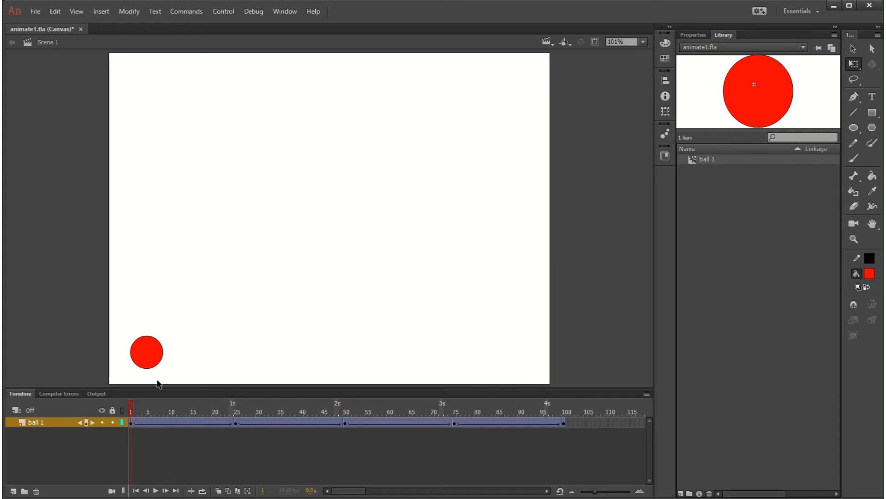
Play the animation through, rewind it to the first frame and step forward frame by frame to frame 7
click(153, 491)
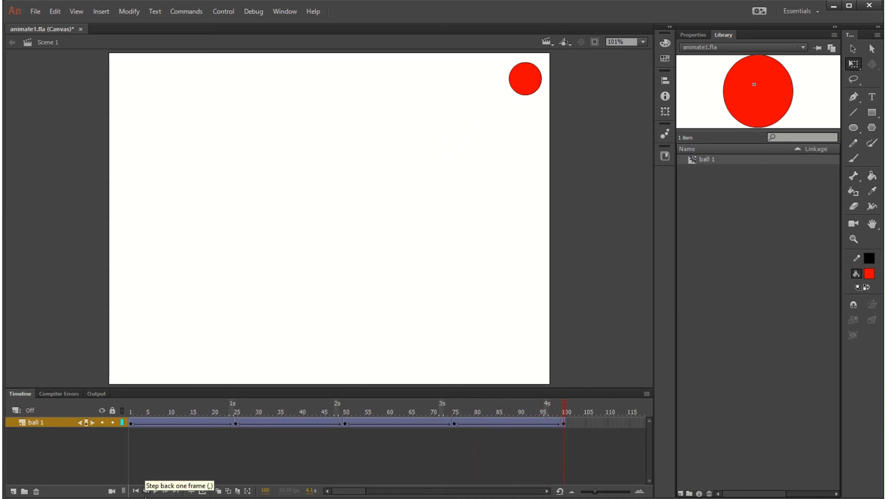
click(136, 490)
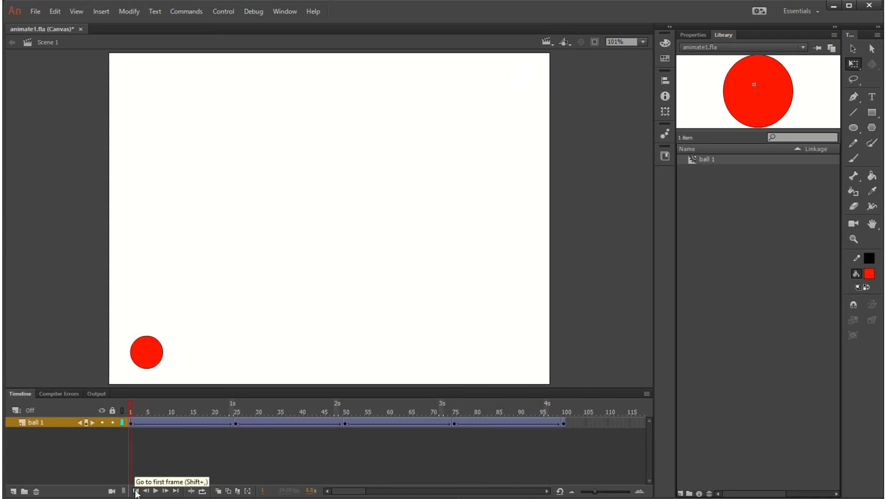
click(165, 490)
click(165, 490)
click(165, 490)
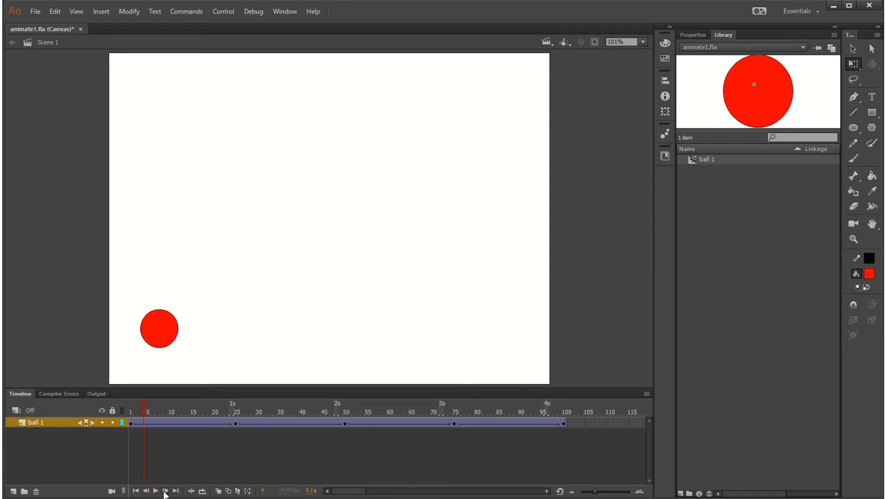
click(165, 490)
click(166, 490)
click(165, 490)
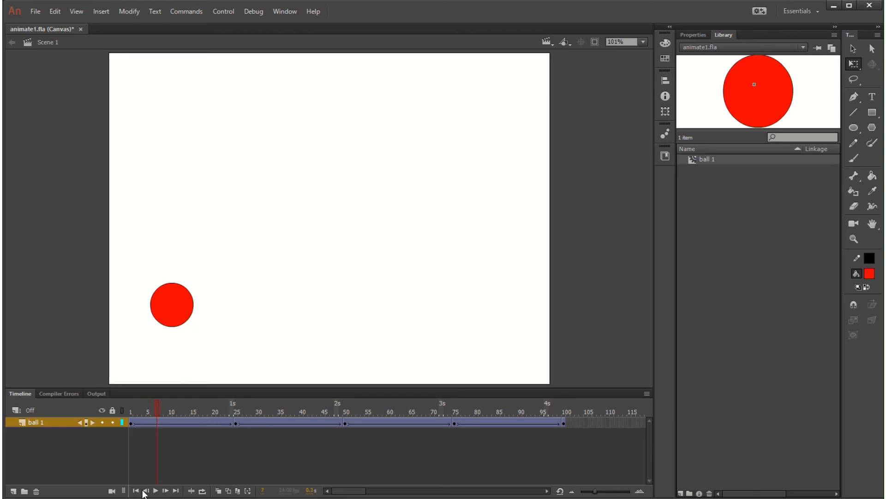
Step back a few frames, jump to the last frame and scrub the playhead from frame 100 back to frame 1
click(145, 491)
click(146, 491)
click(146, 491)
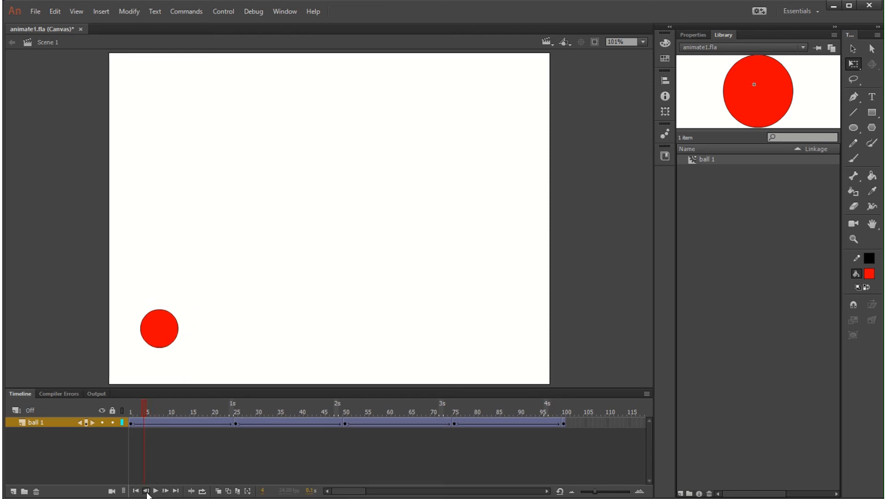
click(147, 490)
click(175, 491)
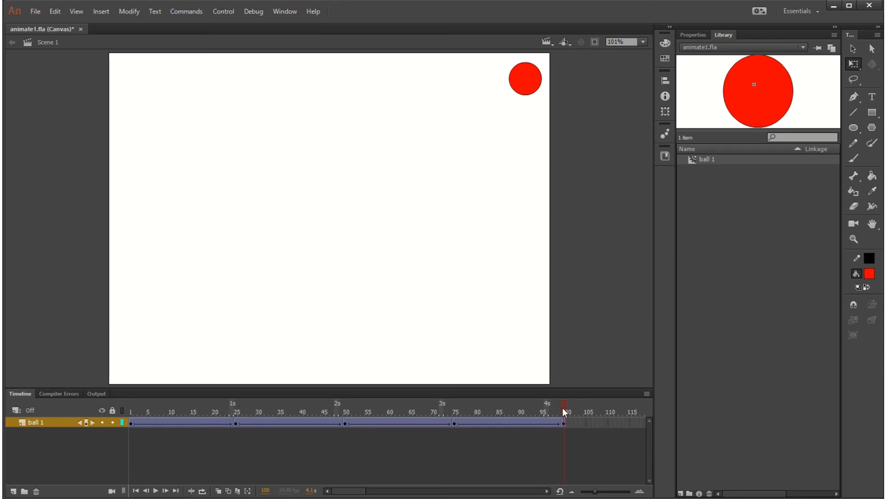
mouse_move(562, 407)
mouse_down()
mouse_move(70, 412)
mouse_move(564, 411)
mouse_up()
click(524, 78)
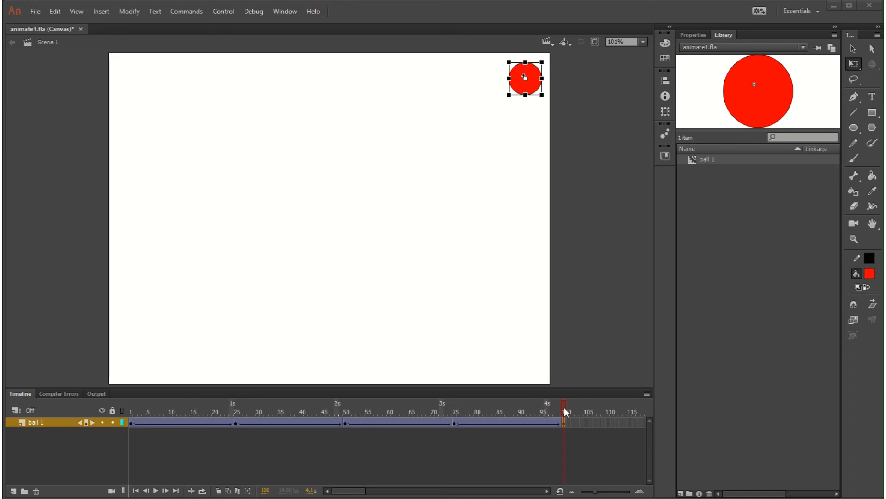
drag(564, 411, 121, 424)
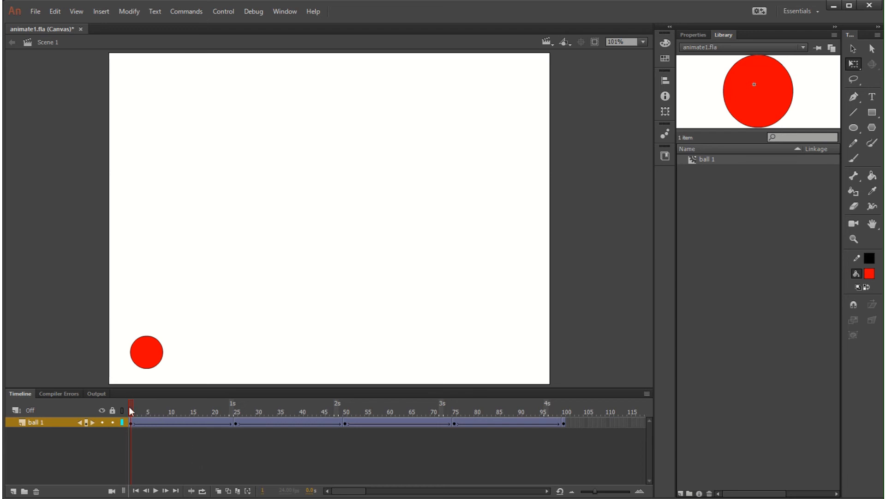
click(131, 423)
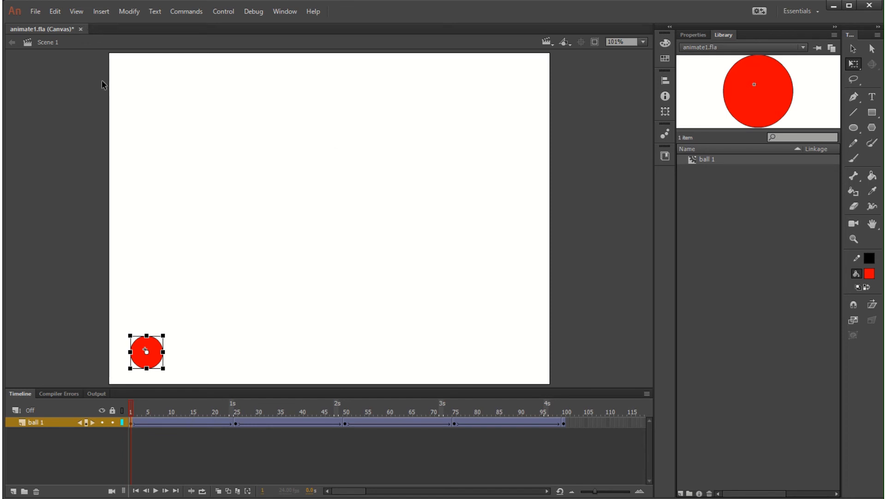
click(102, 13)
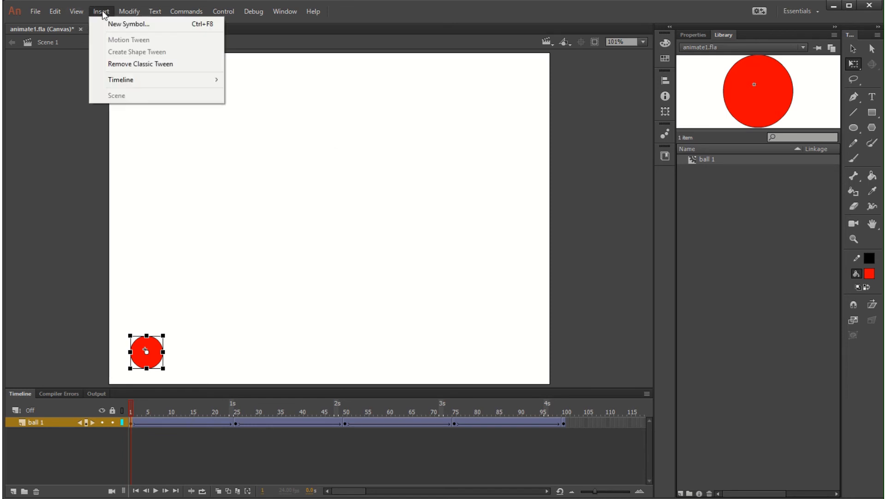
mouse_move(116, 23)
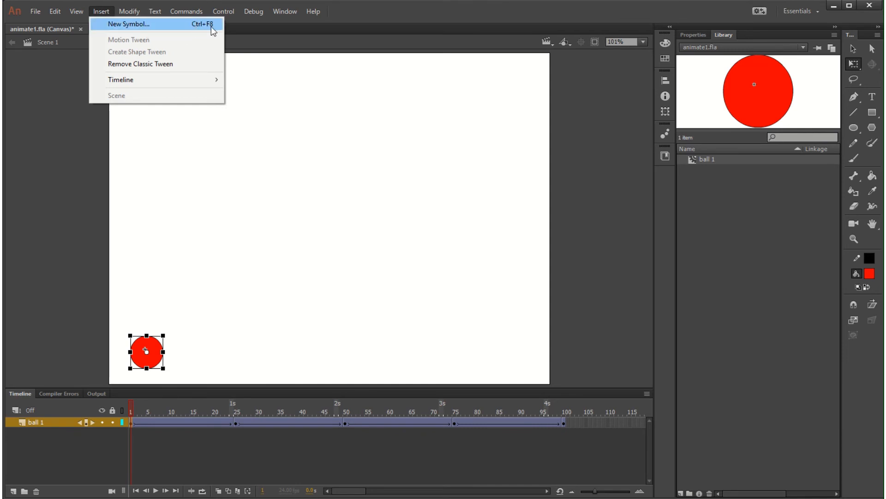
mouse_move(160, 11)
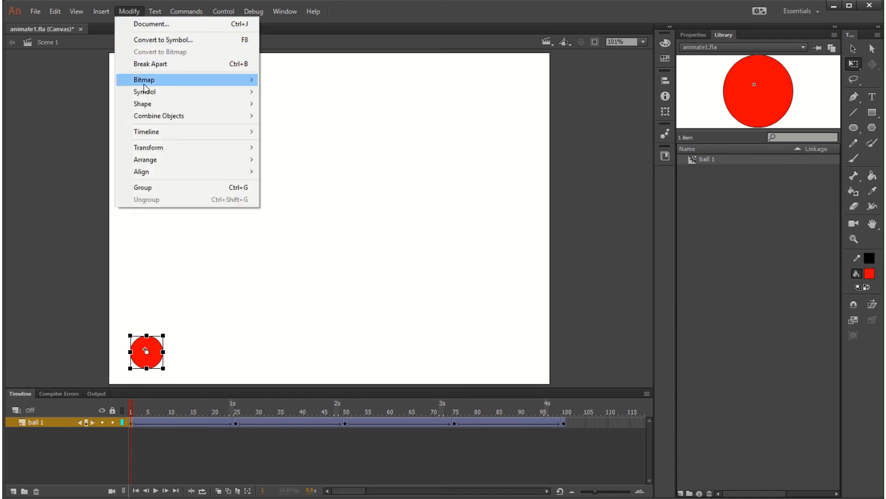
mouse_move(144, 82)
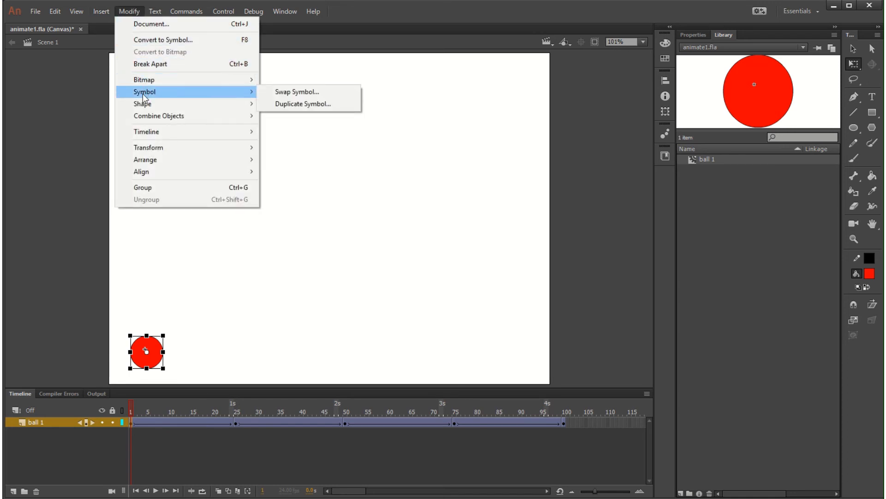
mouse_move(145, 108)
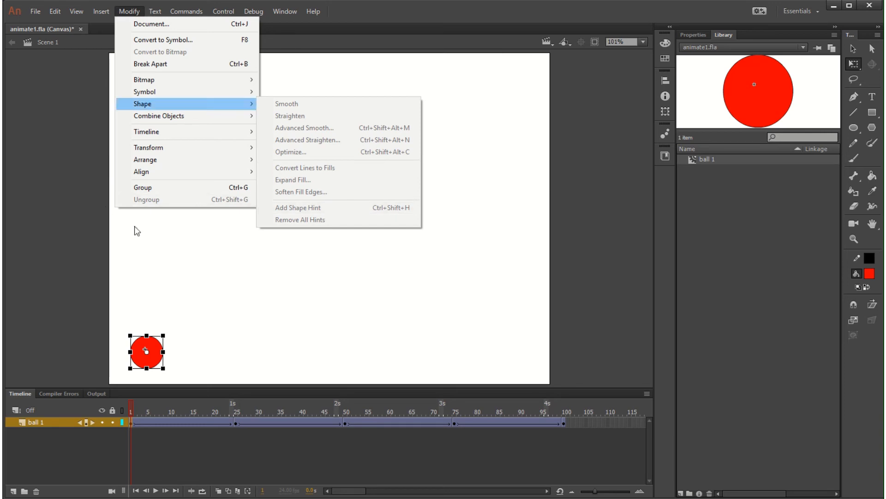
mouse_move(141, 174)
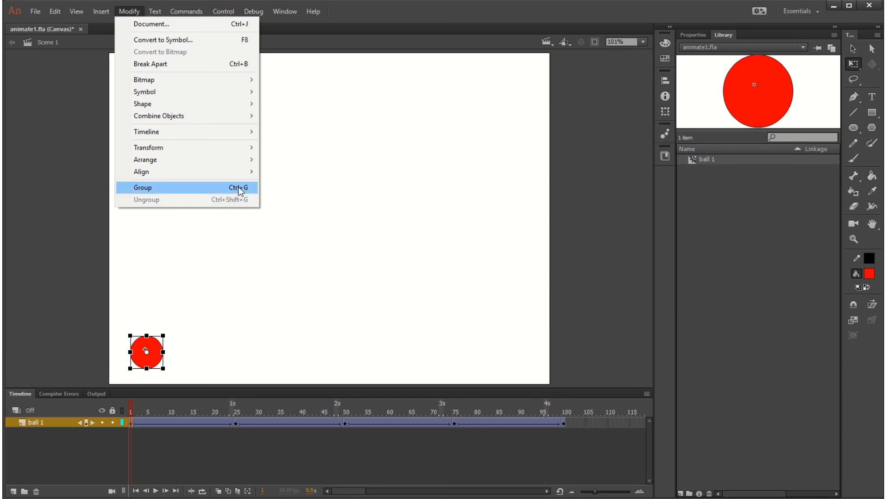
mouse_move(238, 176)
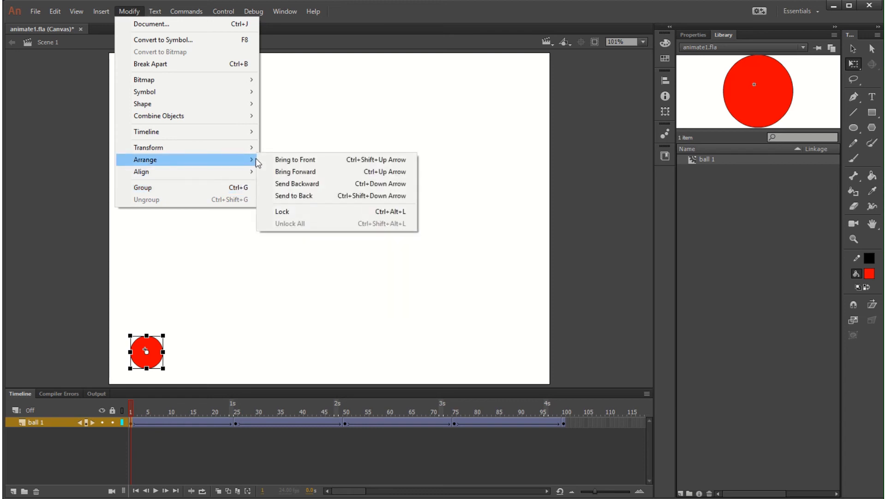
click(617, 279)
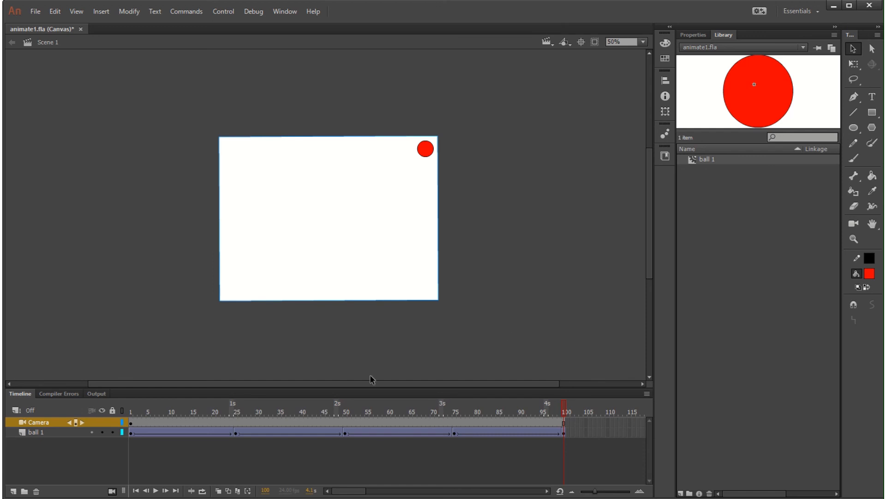
Rotate the camera frame counter-clockwise around the stage centre so the stage sits tilted
click(854, 48)
drag(438, 307, 469, 225)
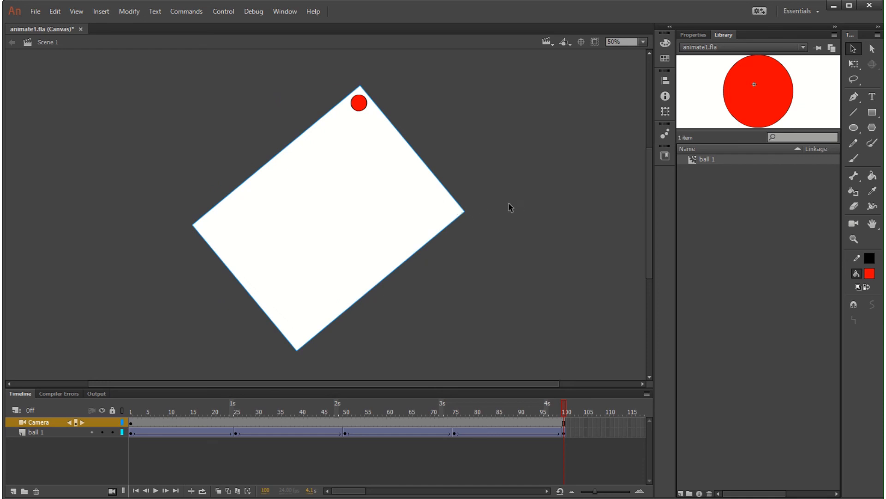
Rotate the tilted stage back to level around its centre and replay the animation from frame 1
drag(475, 206, 468, 321)
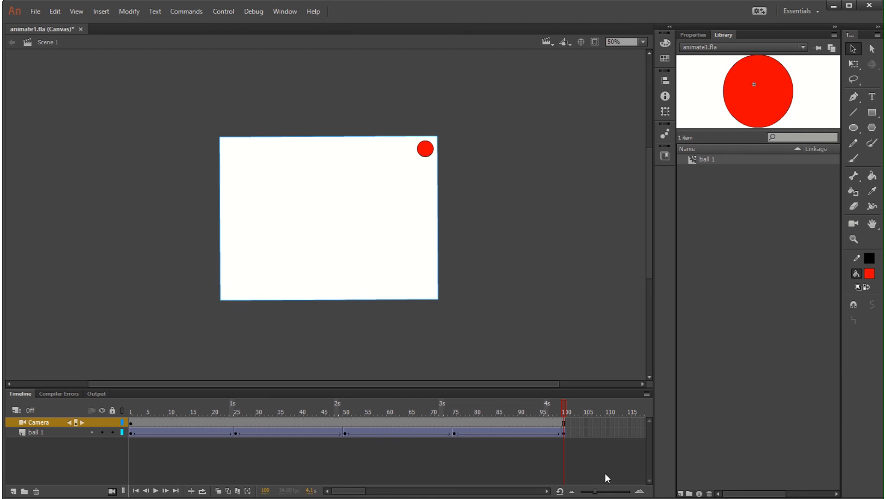
drag(566, 405, 34, 368)
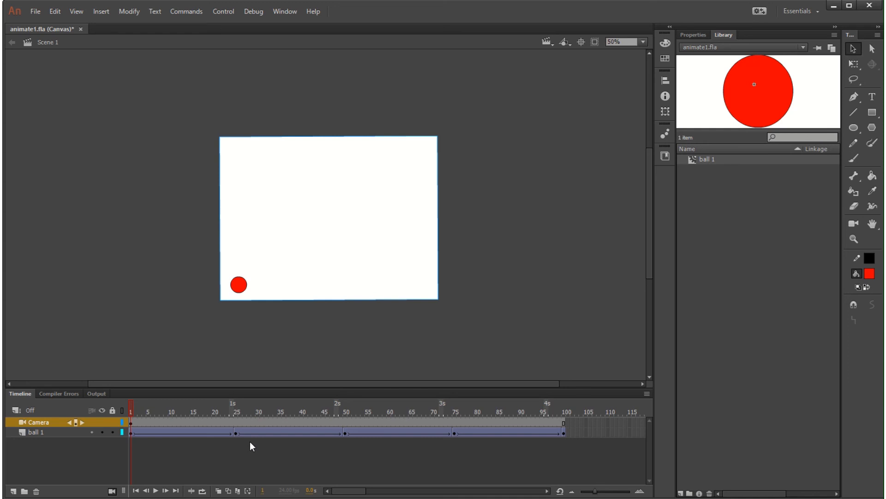
key(Return)
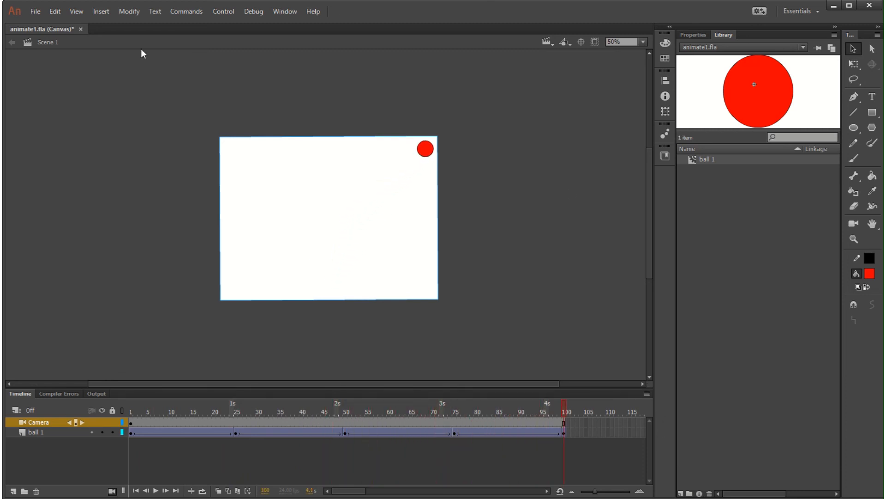
Test the movie in the browser and move the browser window so the whole preview page is in view
click(223, 12)
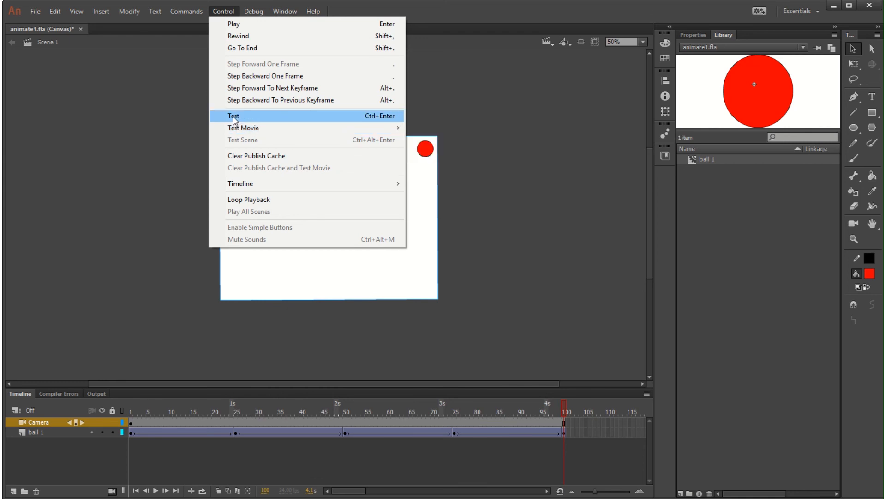
mouse_move(233, 128)
click(434, 140)
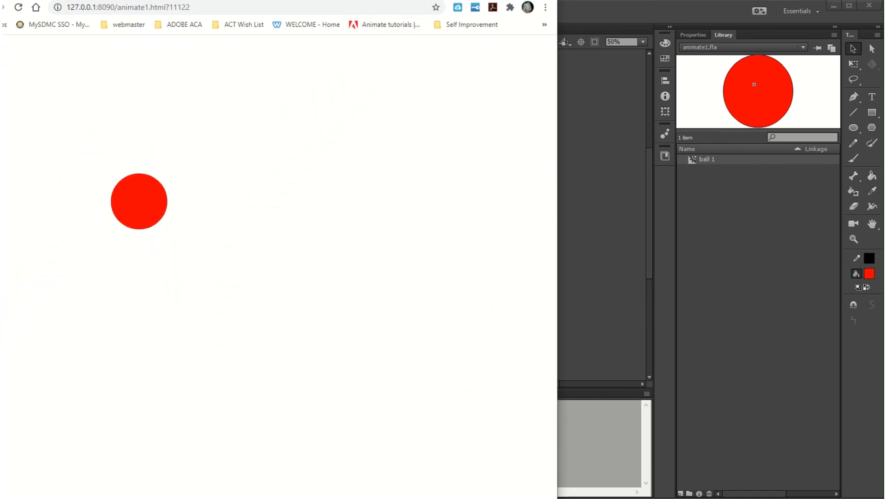
drag(454, 1, 557, 63)
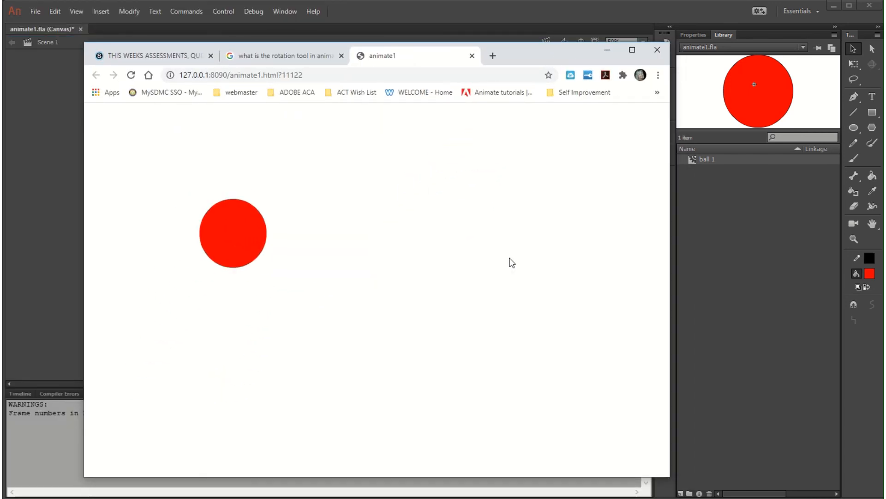